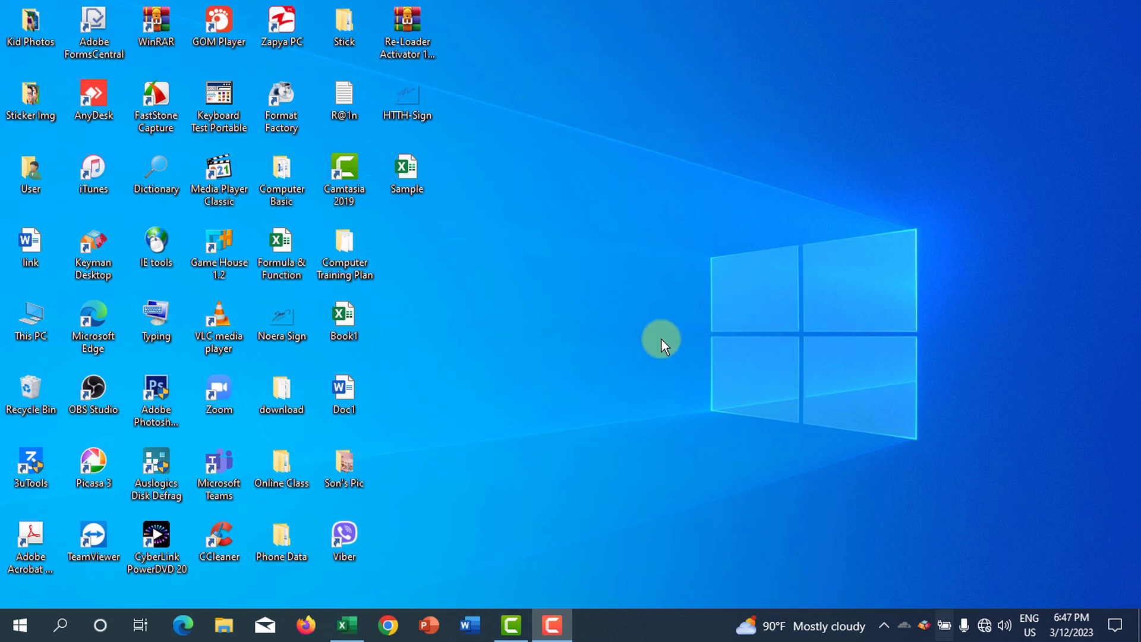
Switch to the Sample workbook in Excel and clear the existing formula from the Check Result cell I3.
mouse_move(348, 624)
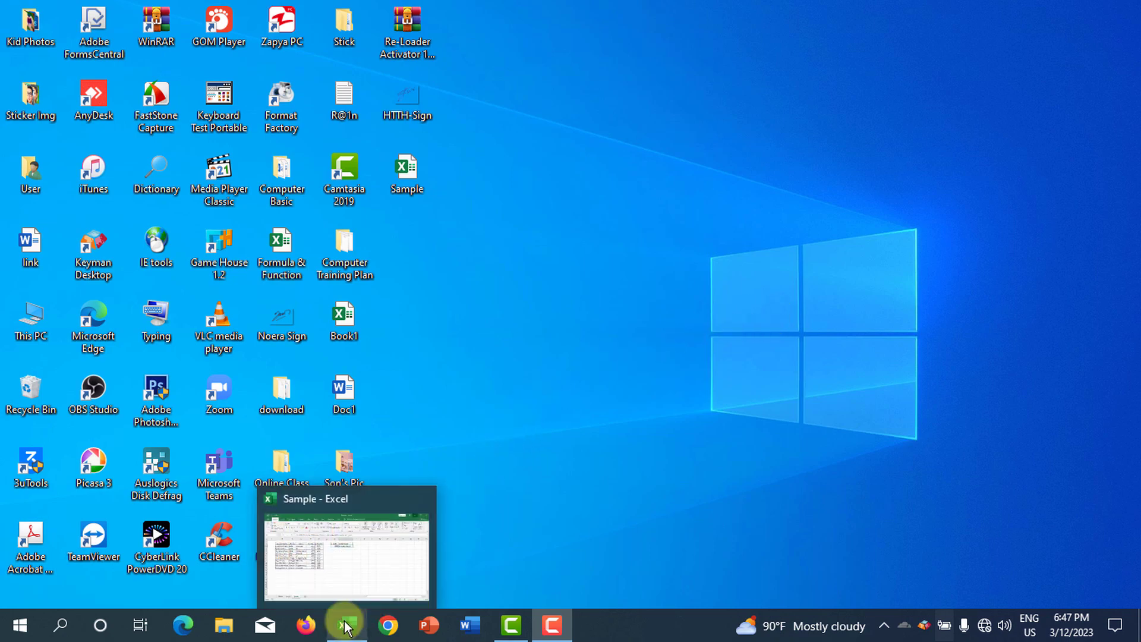
left_click(352, 582)
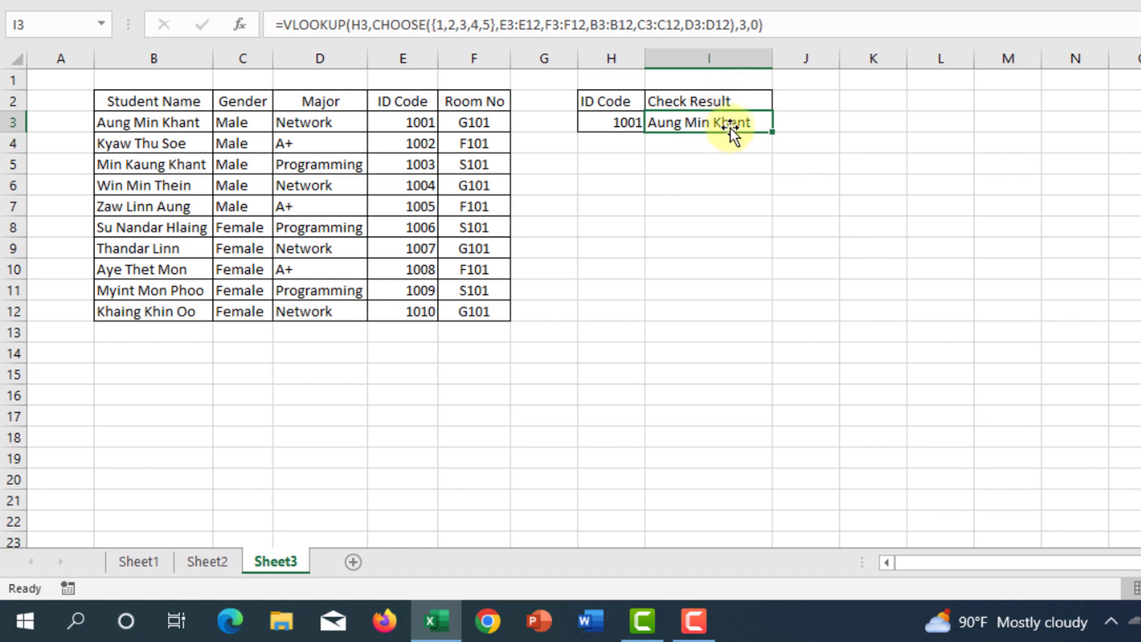
key("Delete")
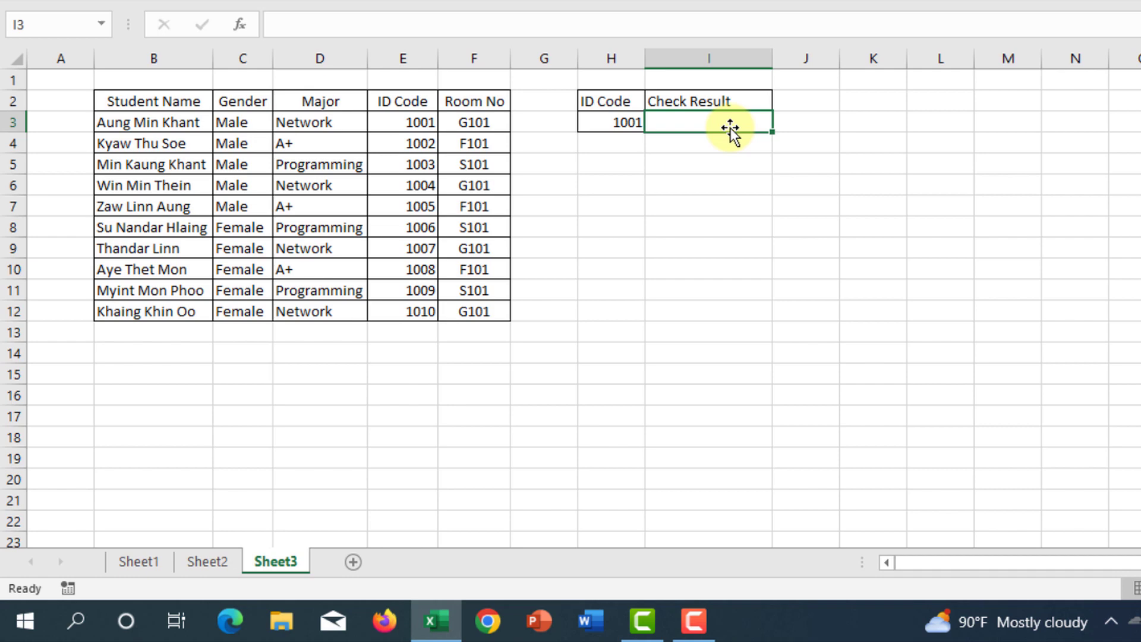
Start a CHOOSE formula in cell I3 with the array {1,2,3,4,5} as its index number.
type("=")
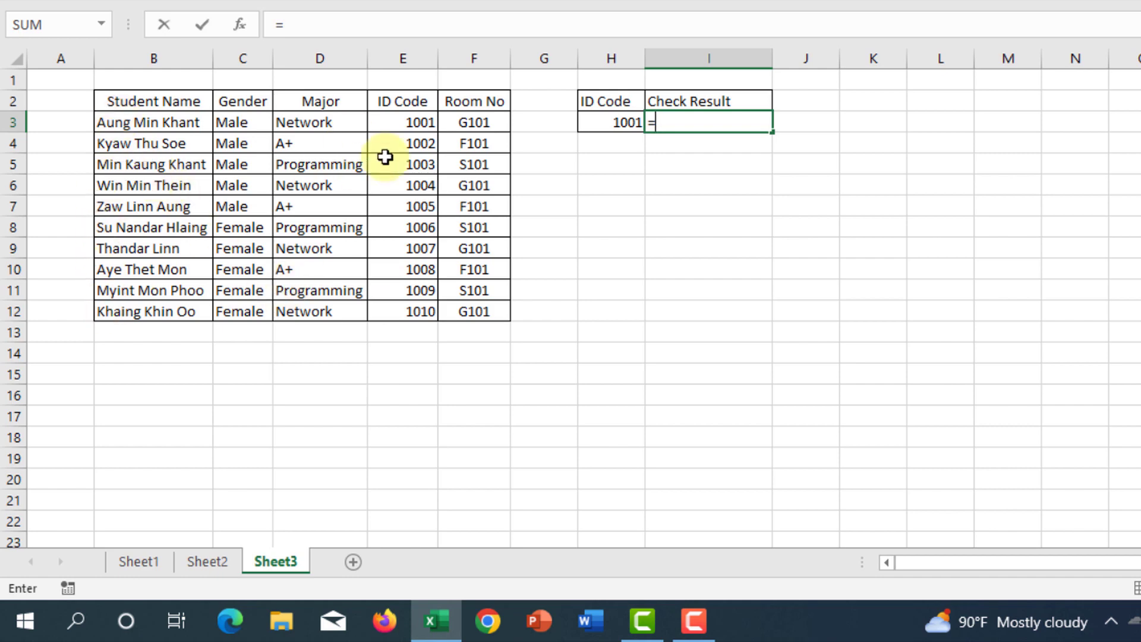
type("choose")
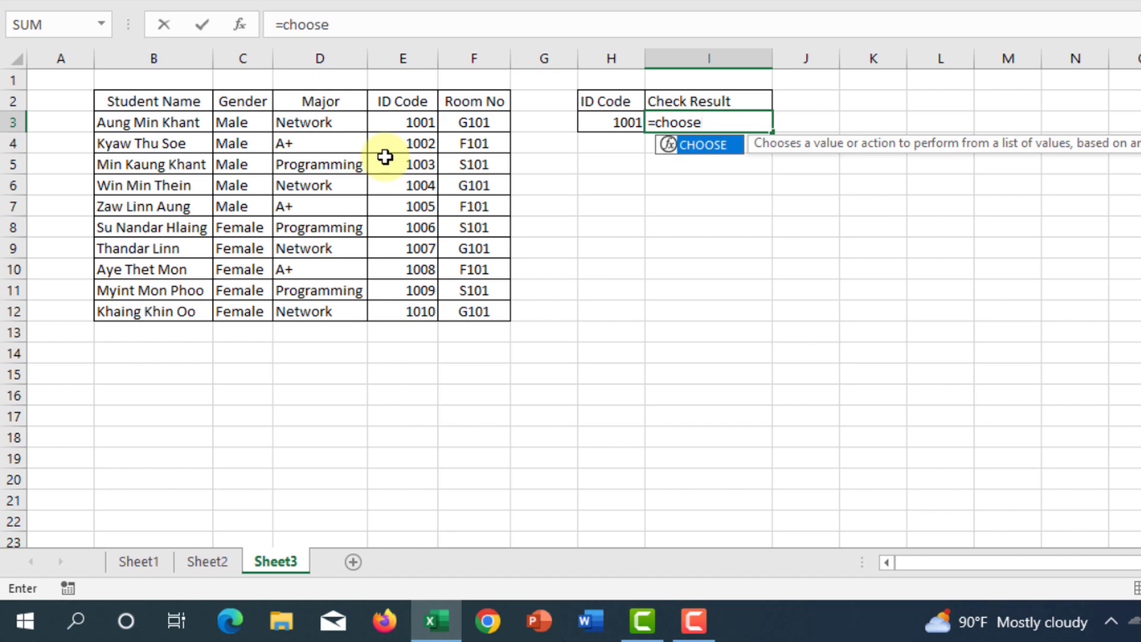
key("Tab")
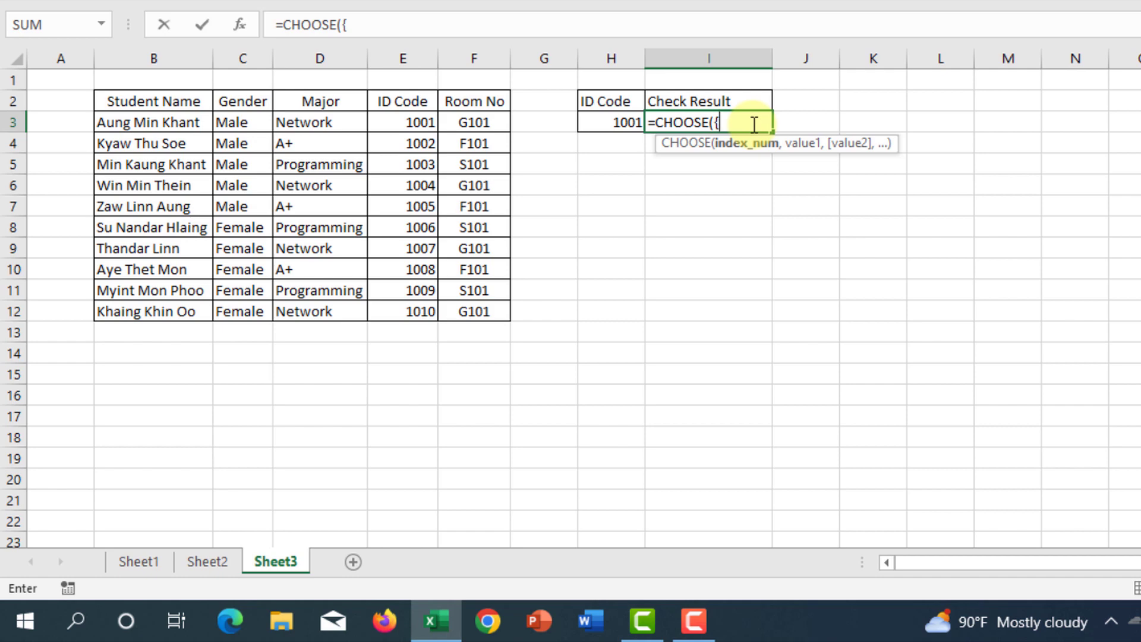
type("1,2,3,4,5}")
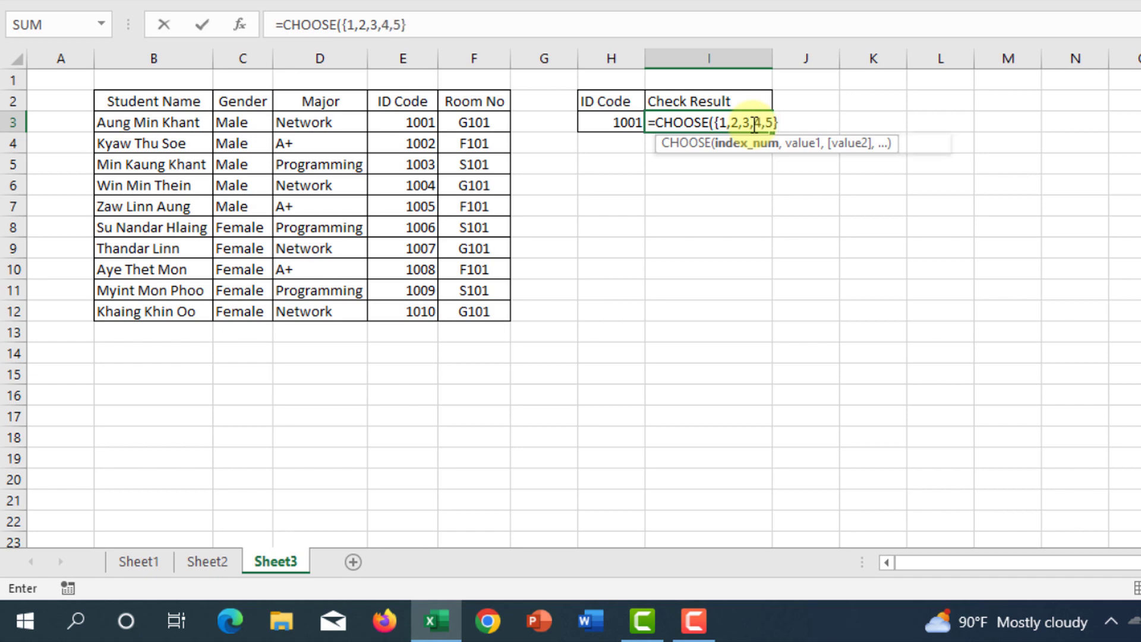
type(",")
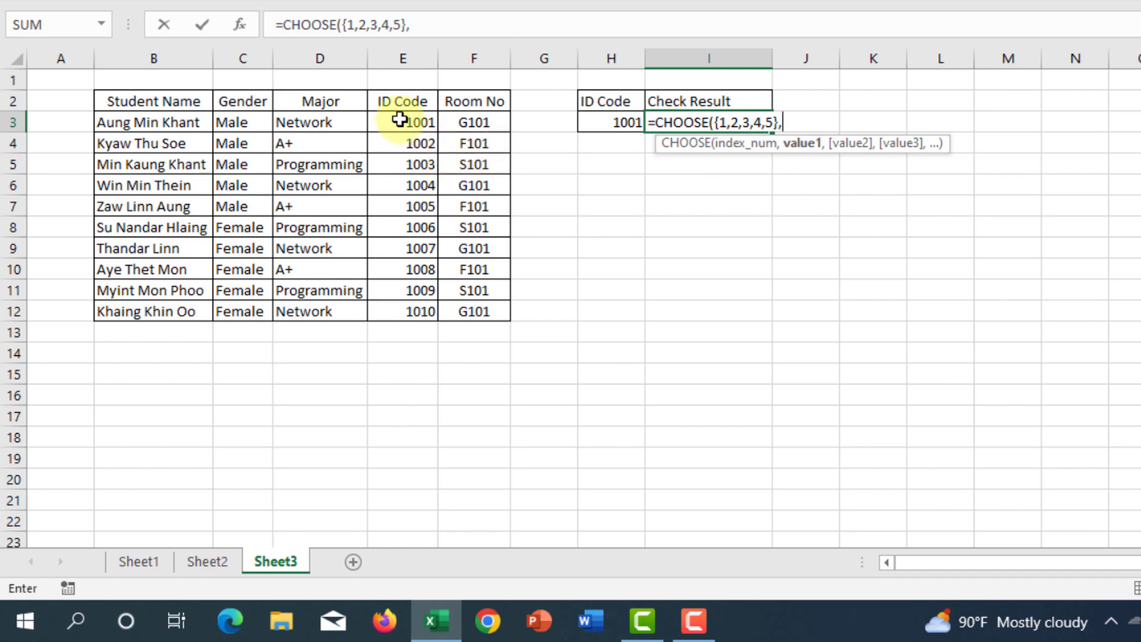
Add the ranges E3:E12, F3:F12, B3:B12, C3:C12 and D3:D12 as the CHOOSE values, in that order, and close the function.
left_click_drag(399, 119, 416, 314)
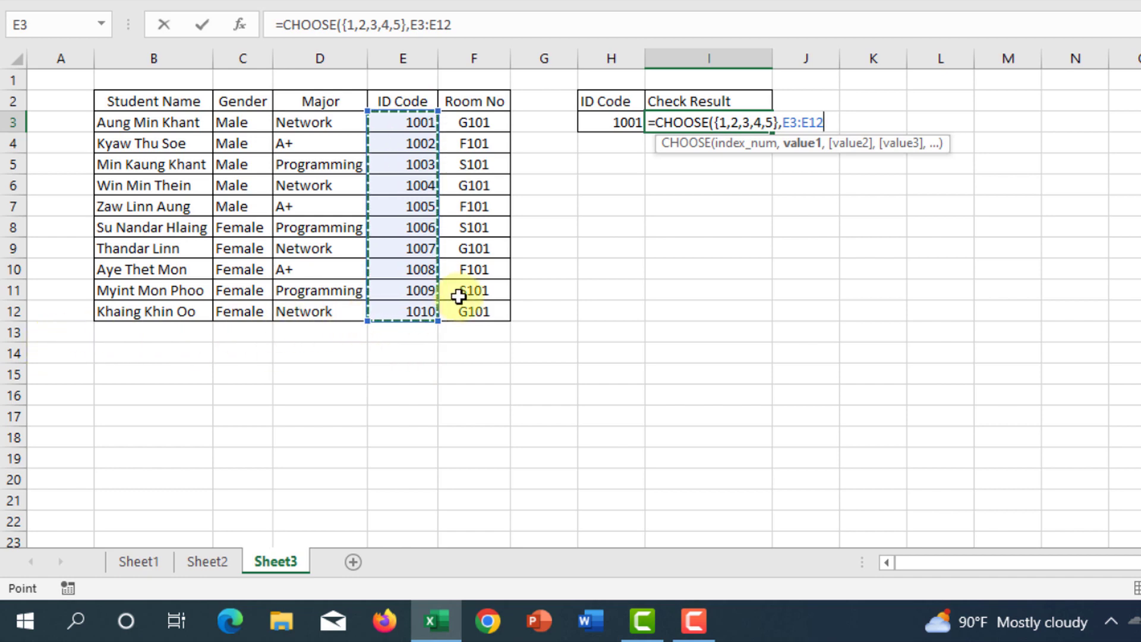
type(",")
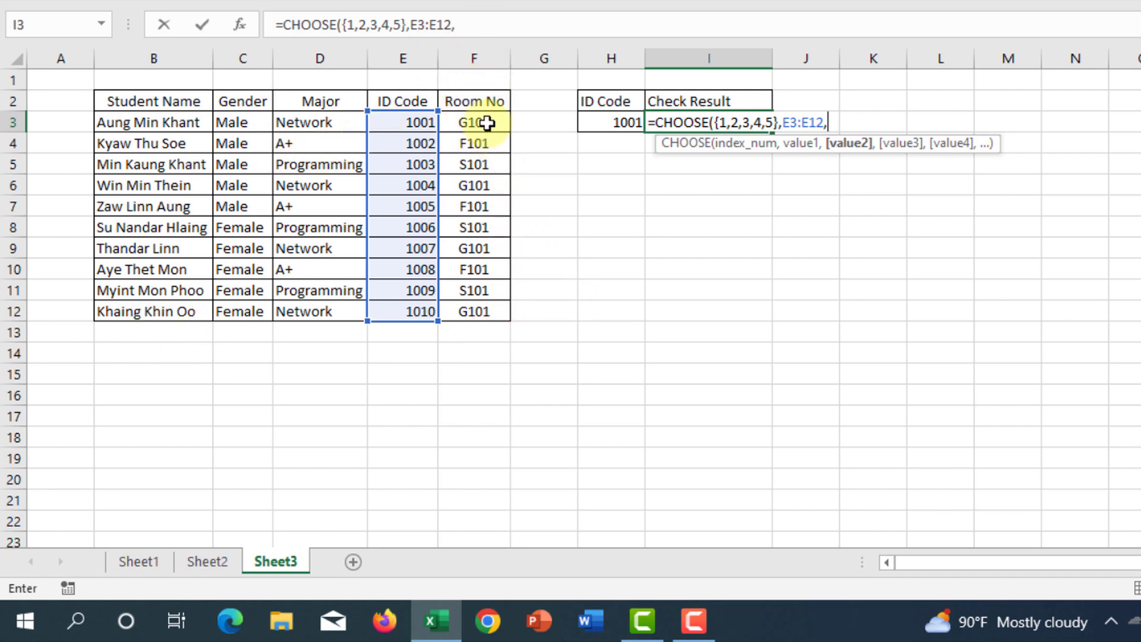
left_click_drag(487, 123, 478, 313)
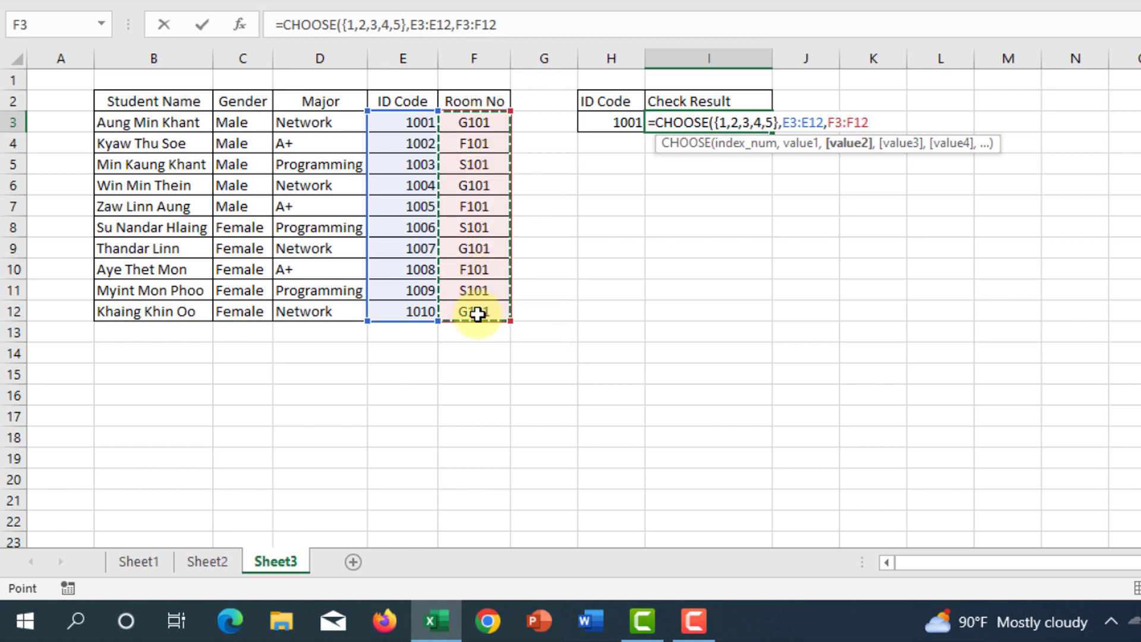
type(",")
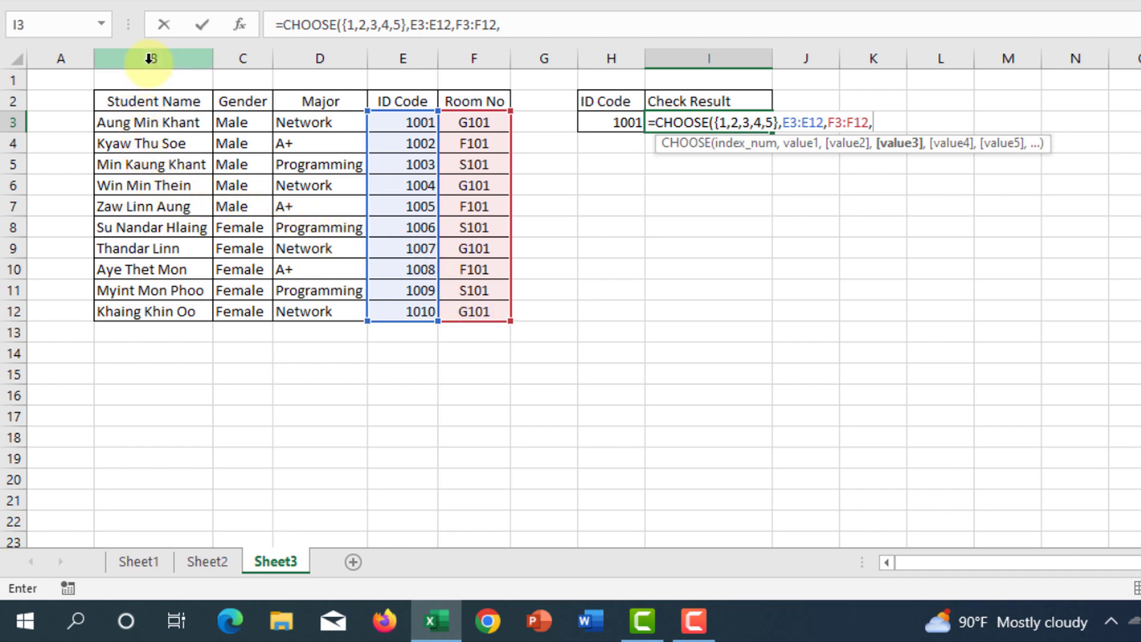
left_click(160, 120)
left_click_drag(159, 147, 159, 319)
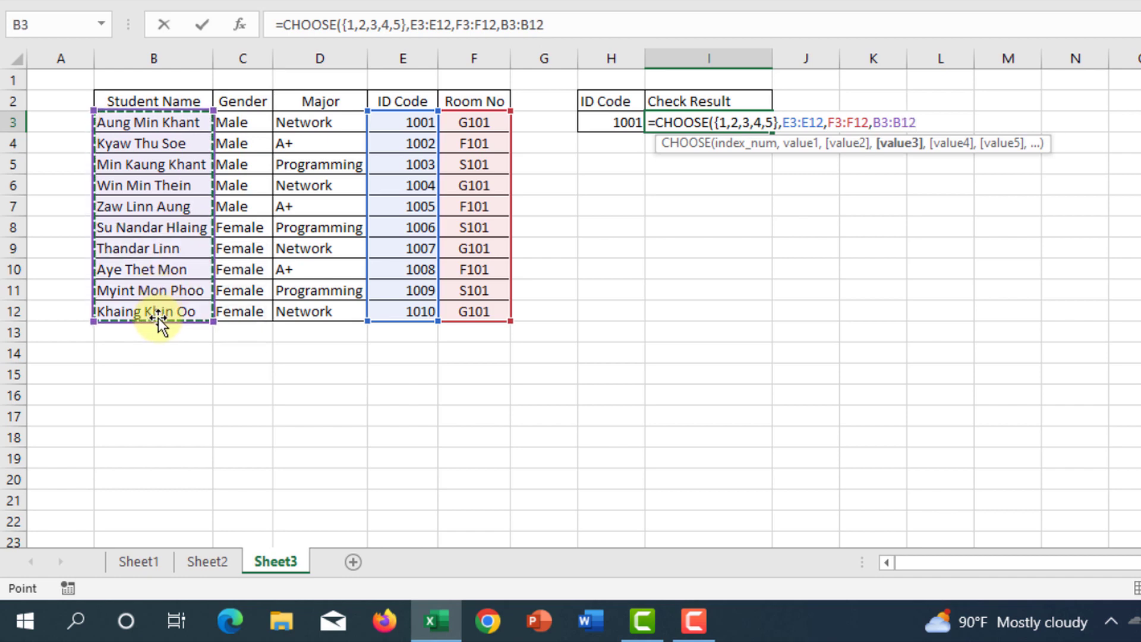
type(",")
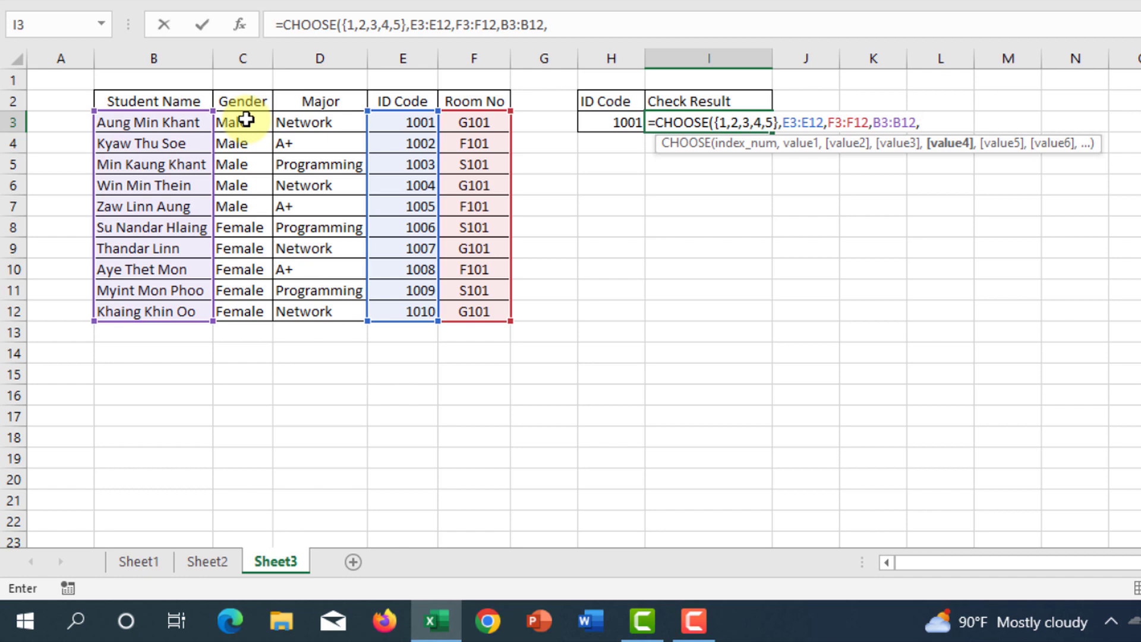
left_click_drag(246, 120, 245, 320)
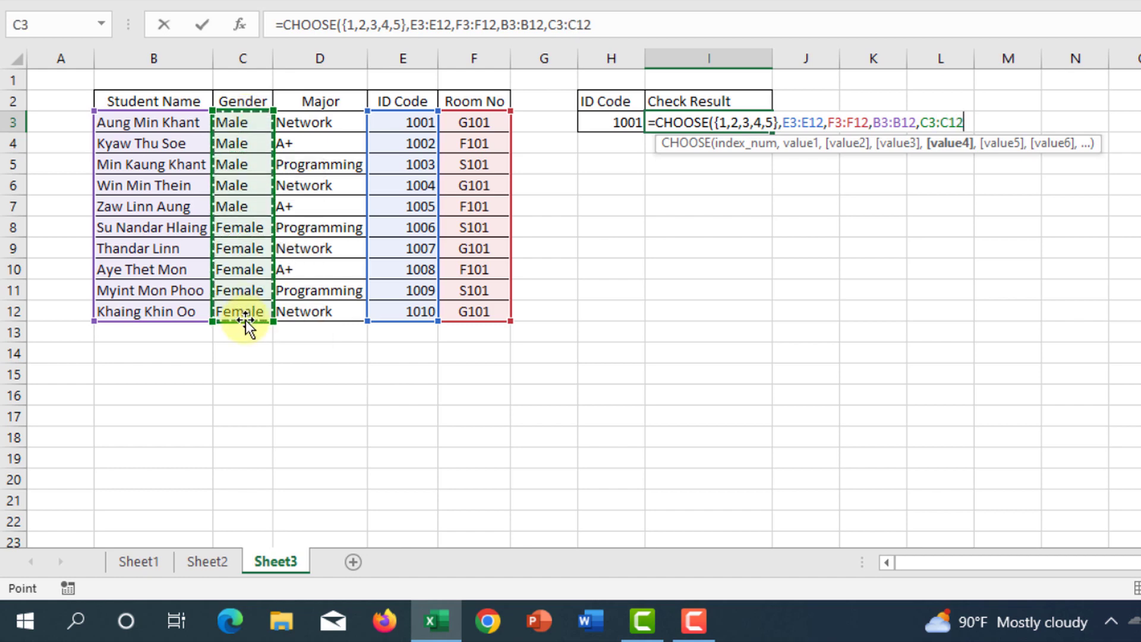
type(",")
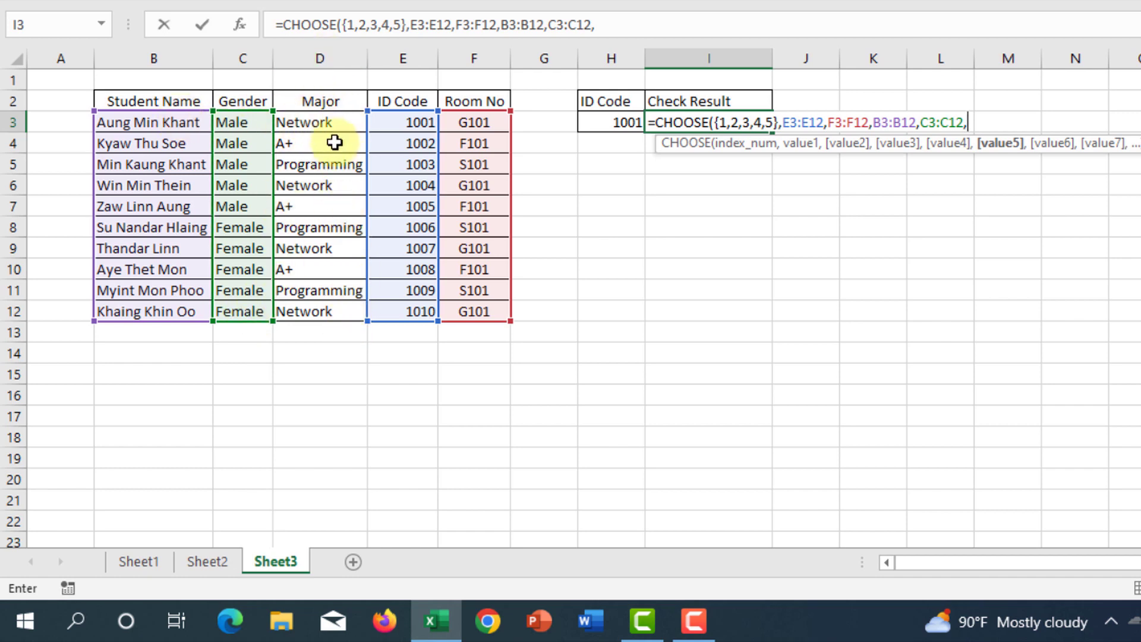
left_click_drag(331, 120, 332, 318)
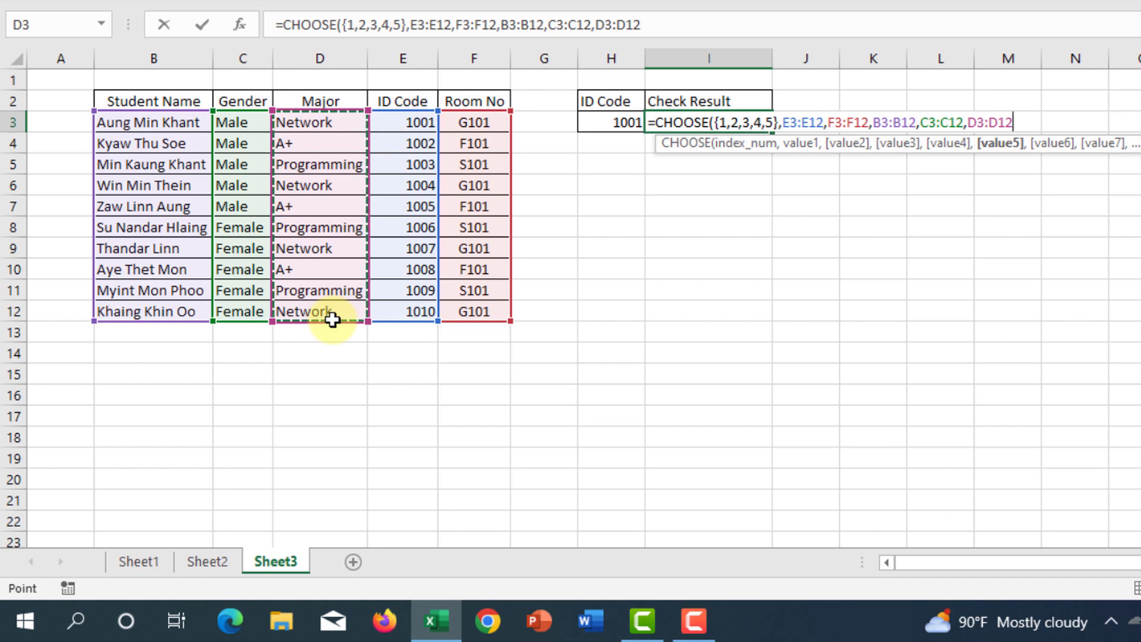
type(")")
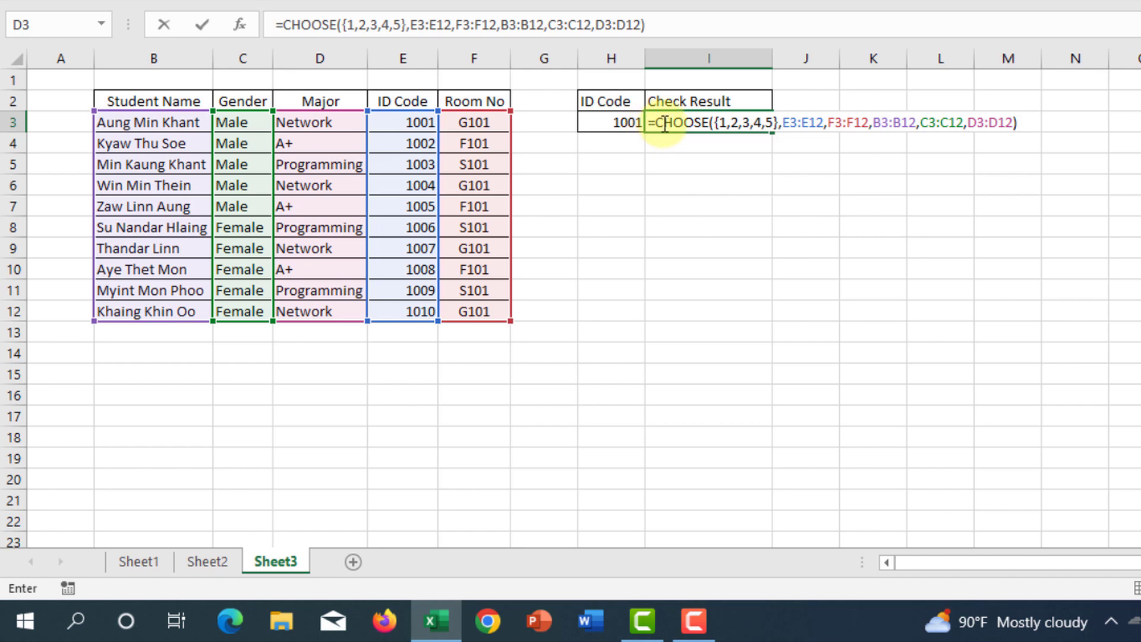
Insert VLOOKUP in front of CHOOSE in the I3 formula, with H3 as the lookup value and CHOOSE as the table array.
left_click(662, 122)
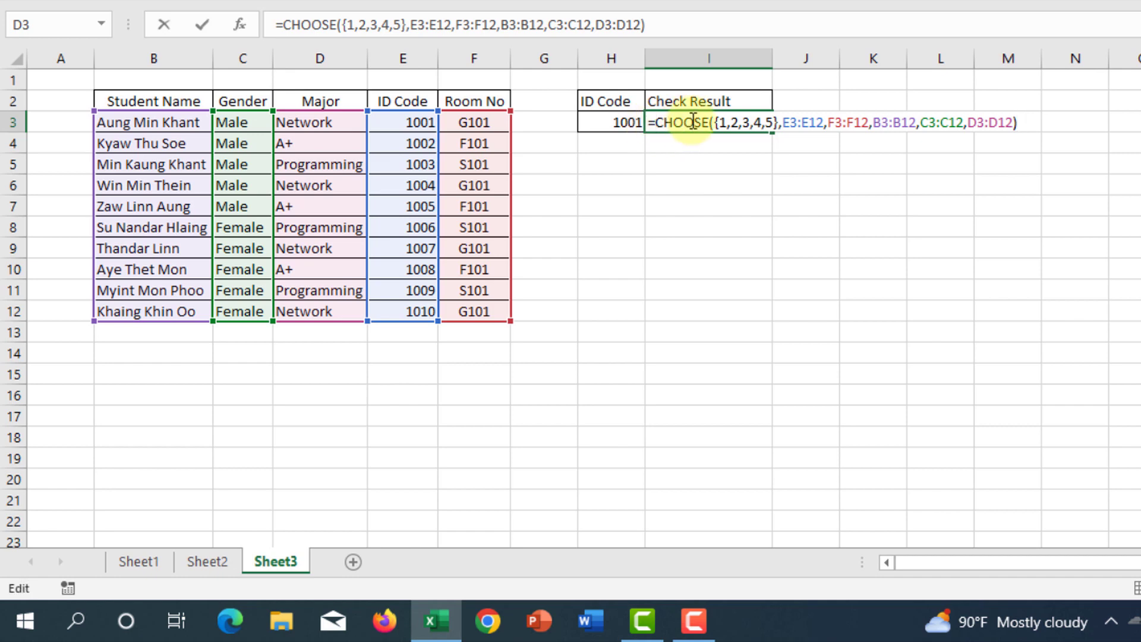
type("vlook")
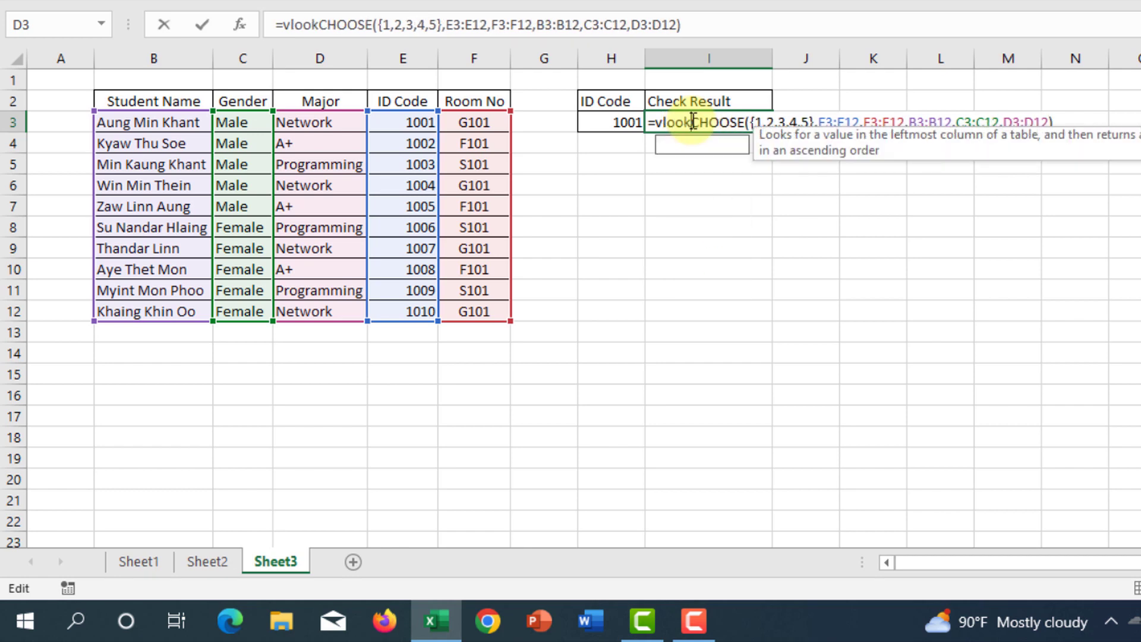
type("up")
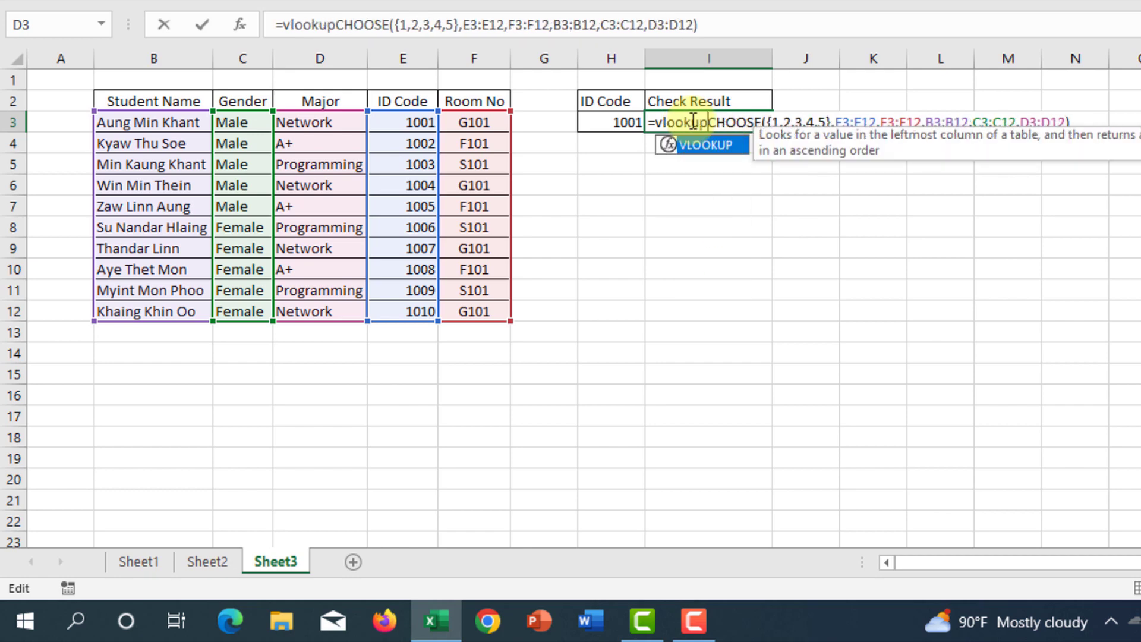
key("Tab")
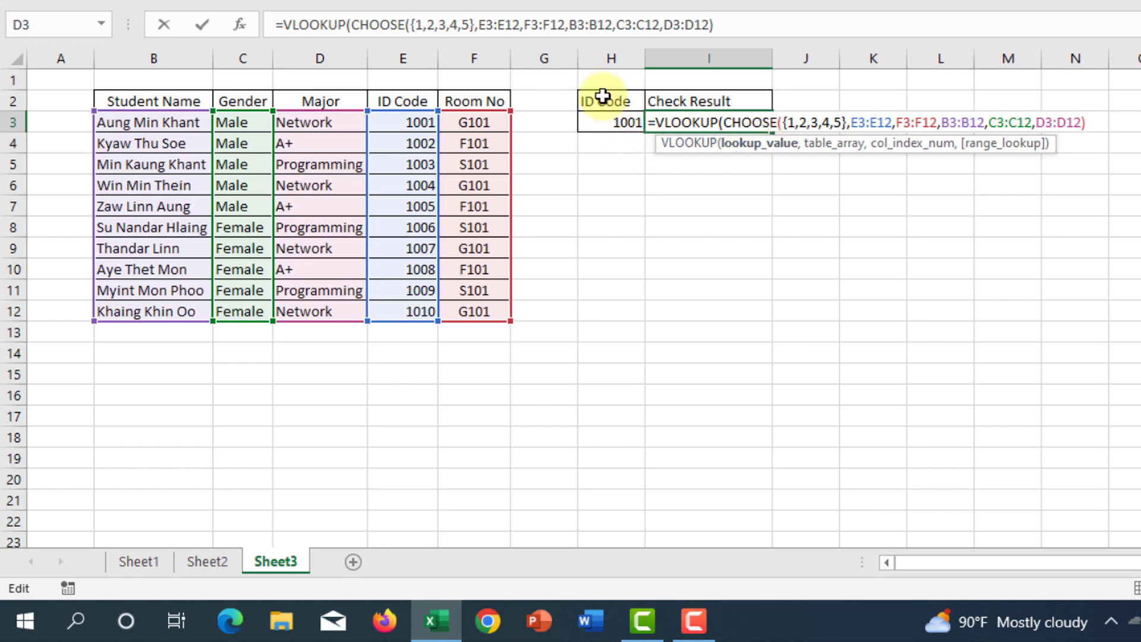
left_click(627, 121)
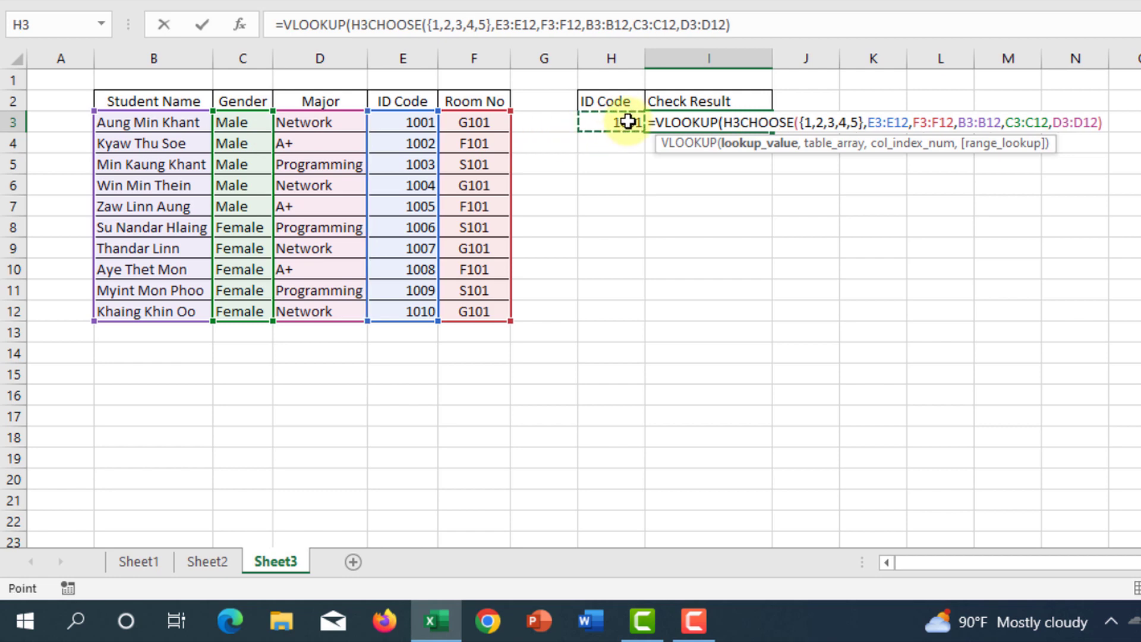
type(",")
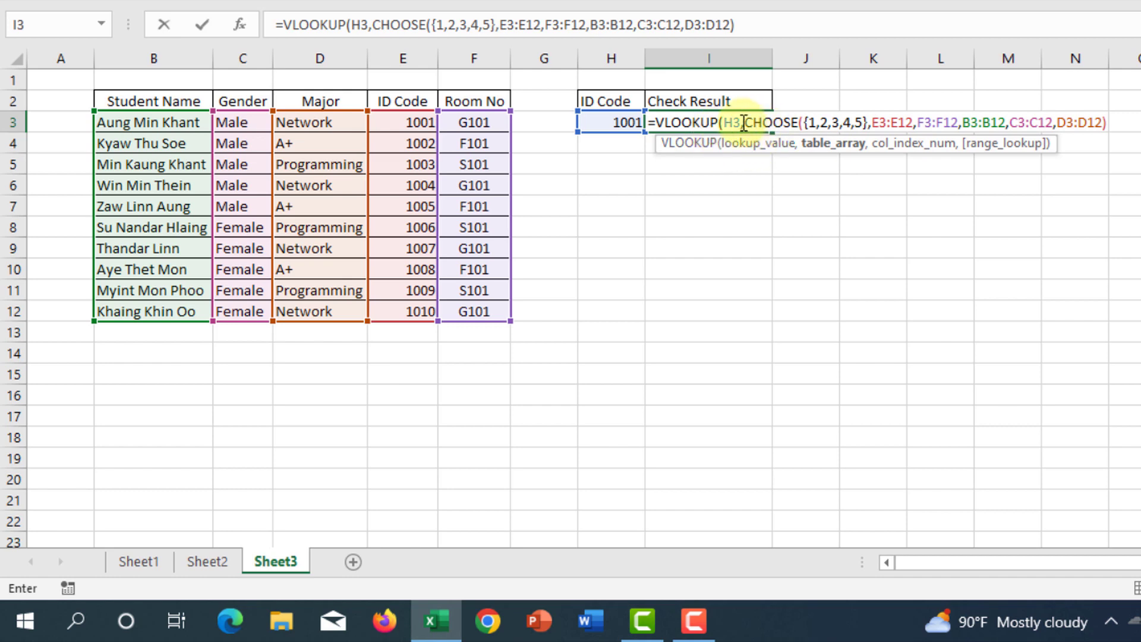
Complete the VLOOKUP in I3 with column index 3 and FALSE for an exact match, and enter the formula.
left_click_drag(744, 123, 1118, 122)
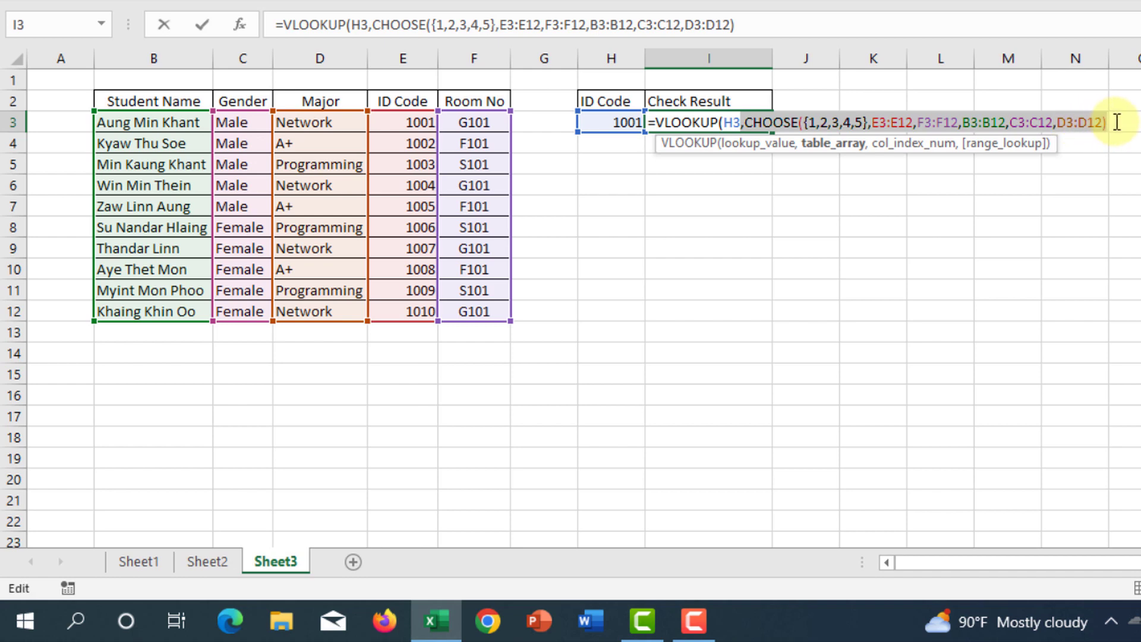
left_click(1108, 123)
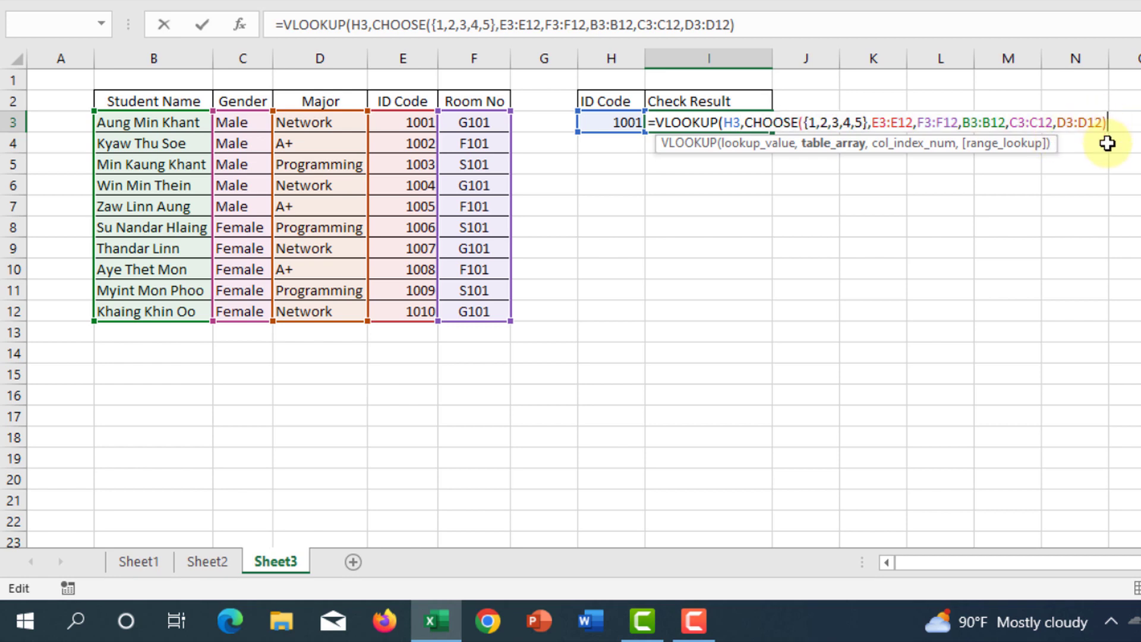
type(",")
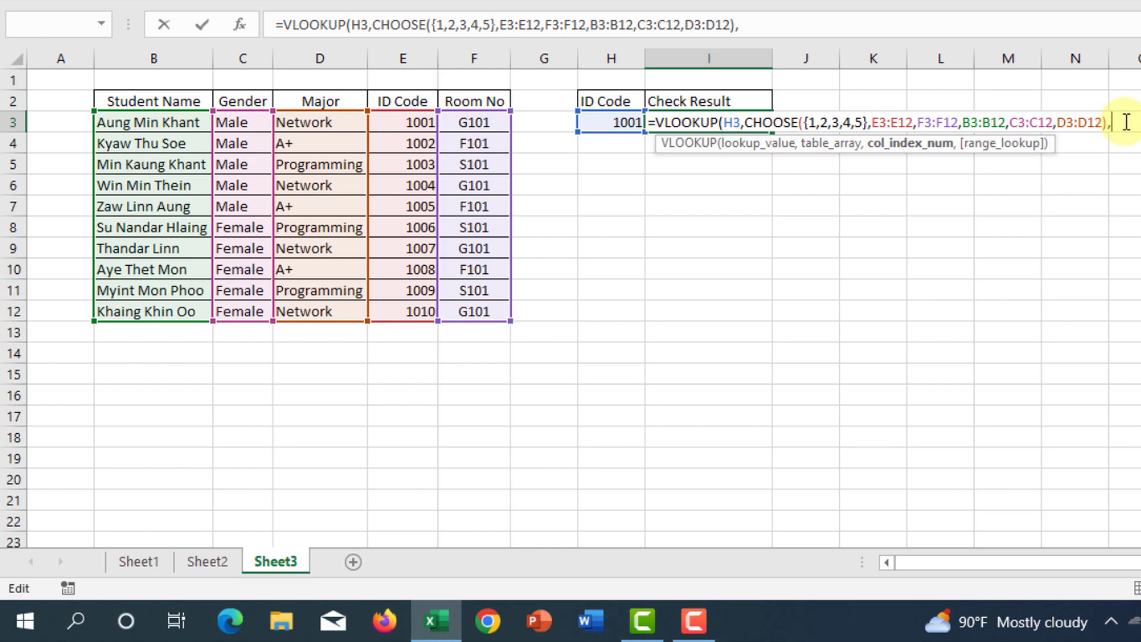
type("3,")
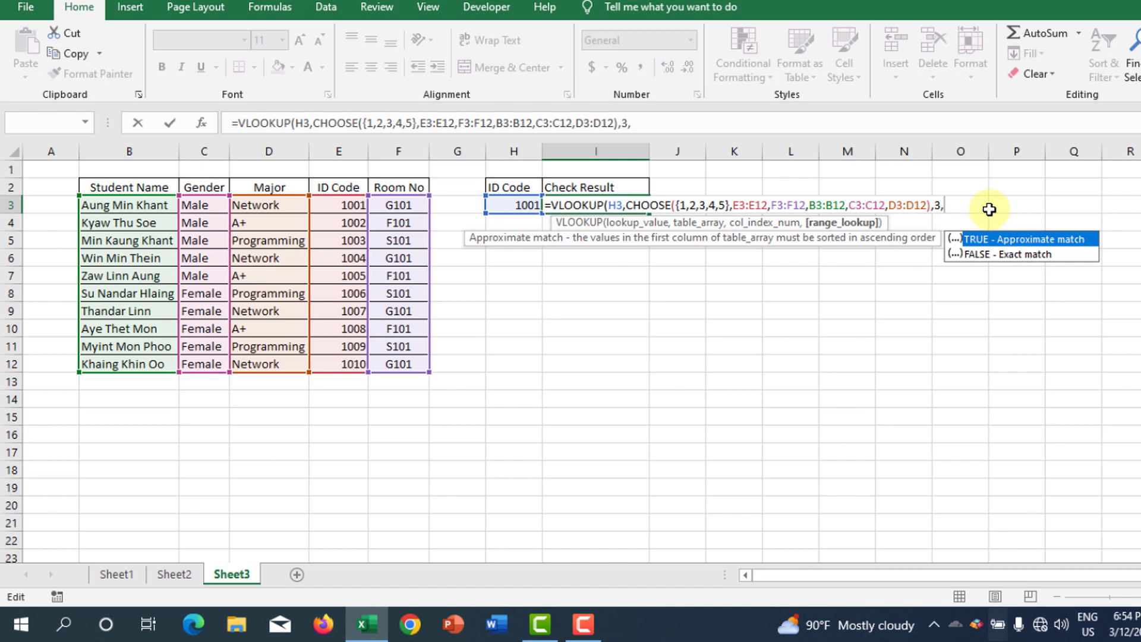
left_click(1014, 256)
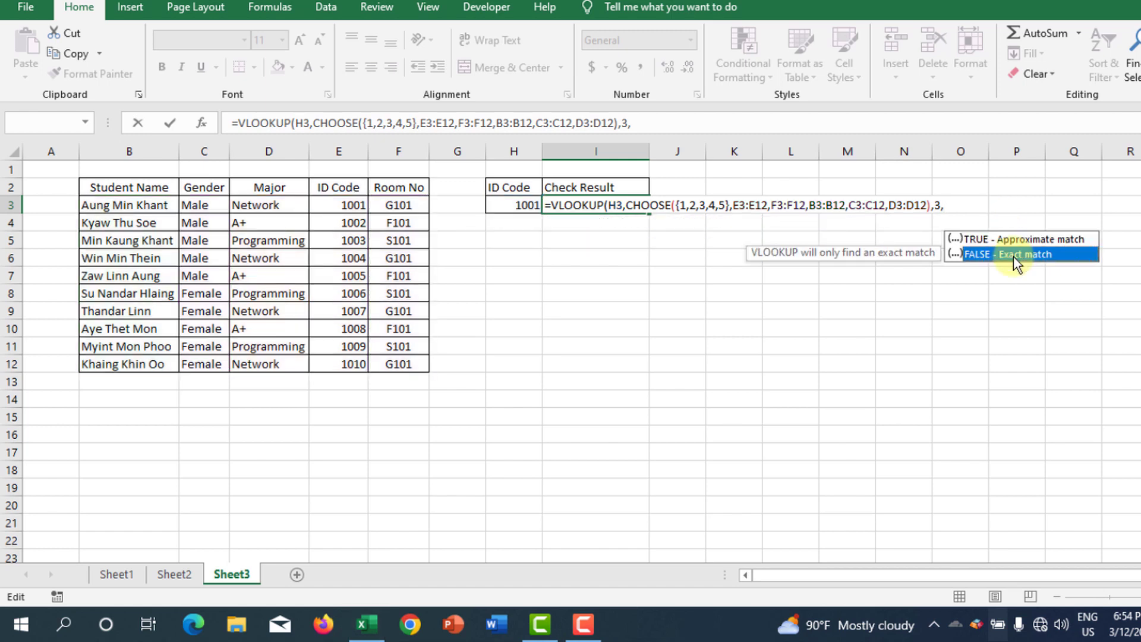
double_click(1014, 255)
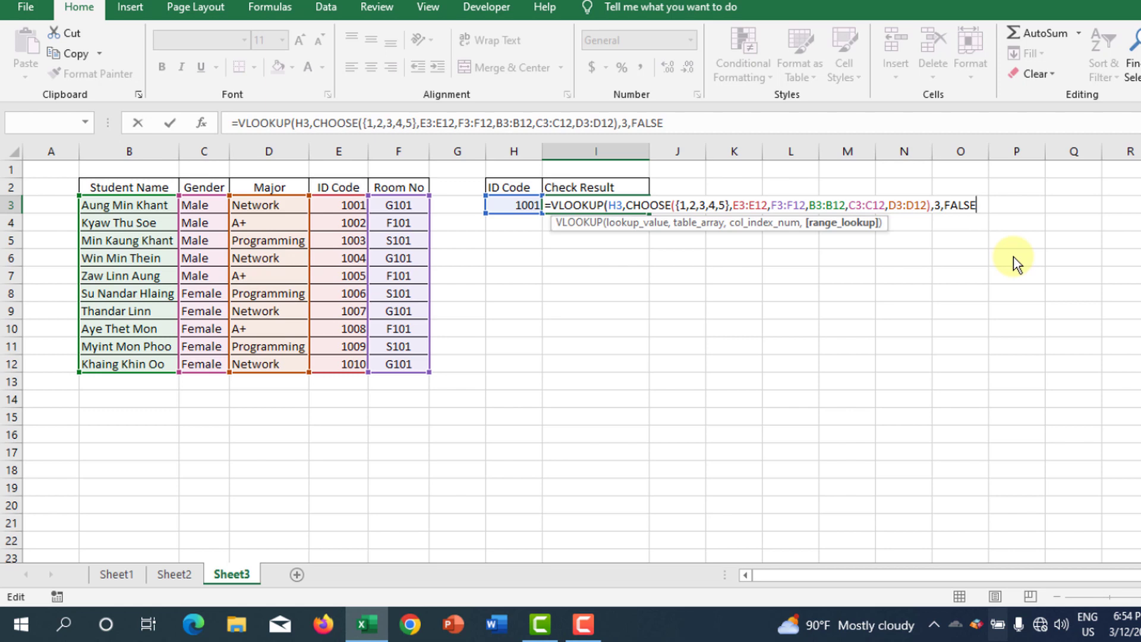
type(")")
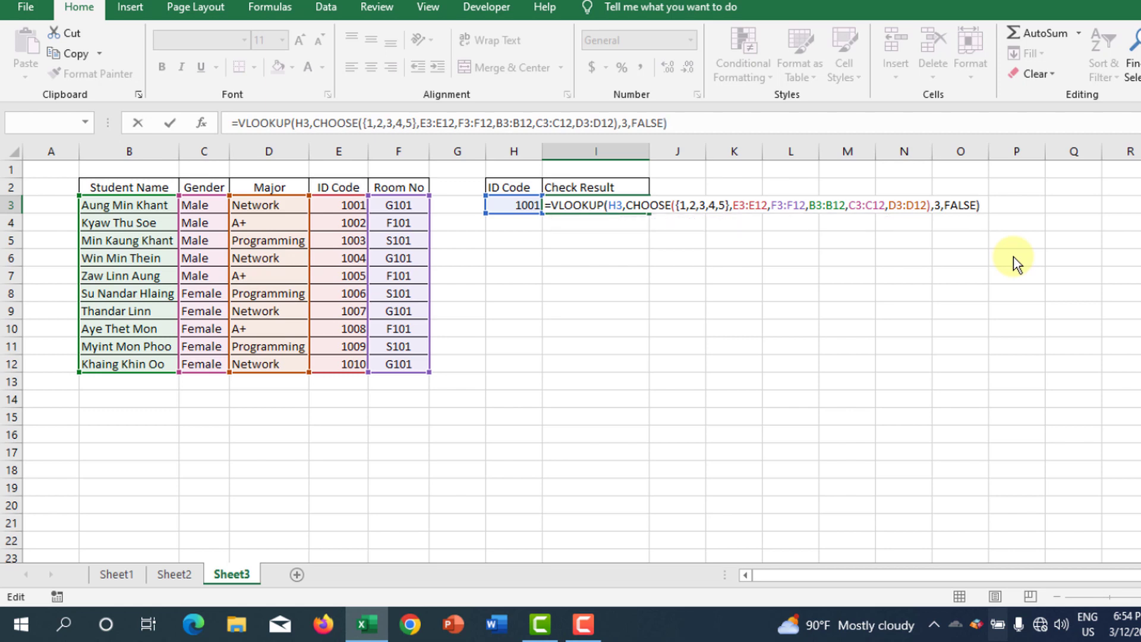
key("Return")
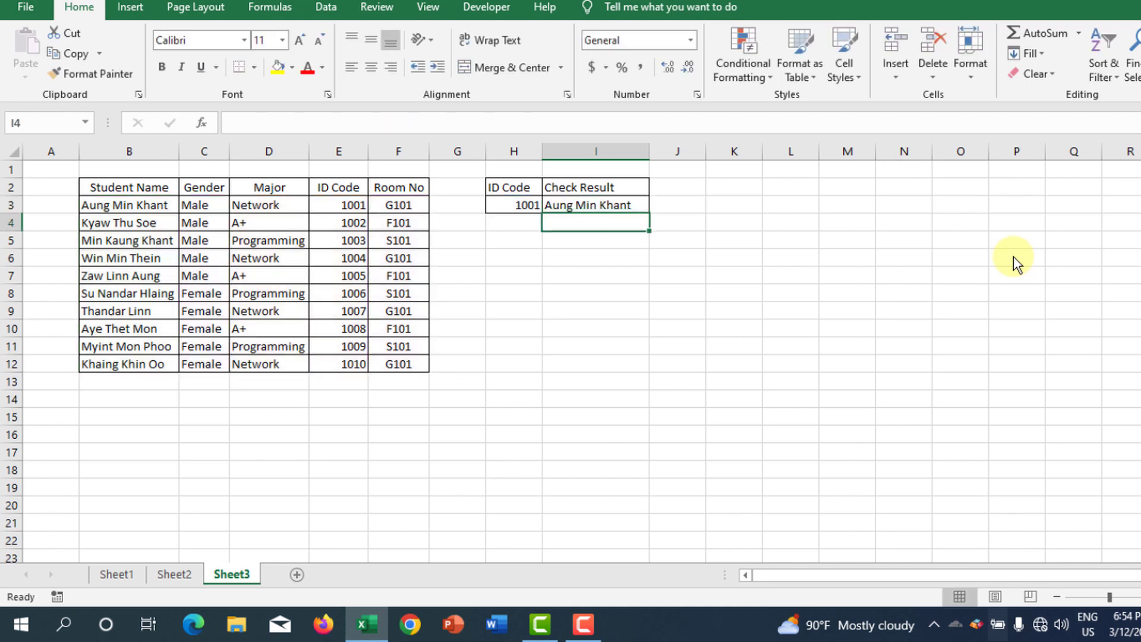